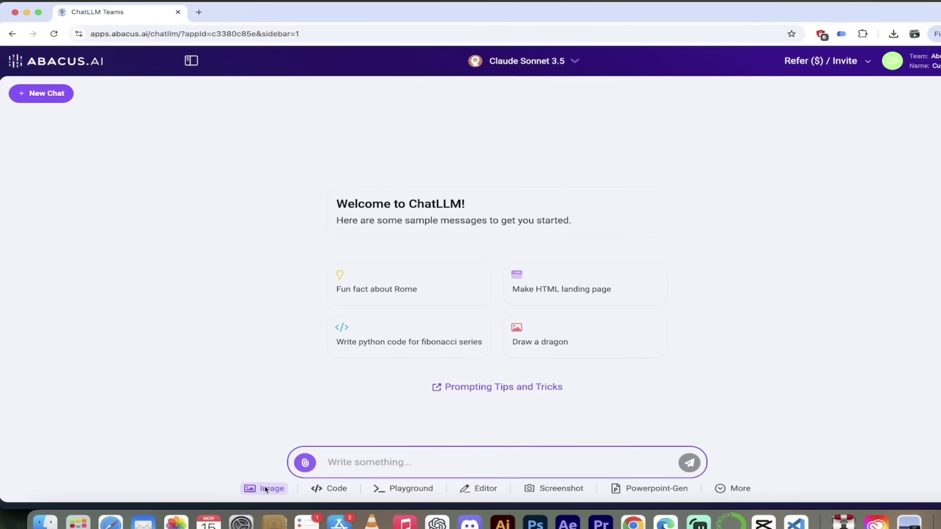
Step: Open the image generation settings and review the model list, leaving FLUX 1.1 [pro] Ultra selected
left_click(289, 509)
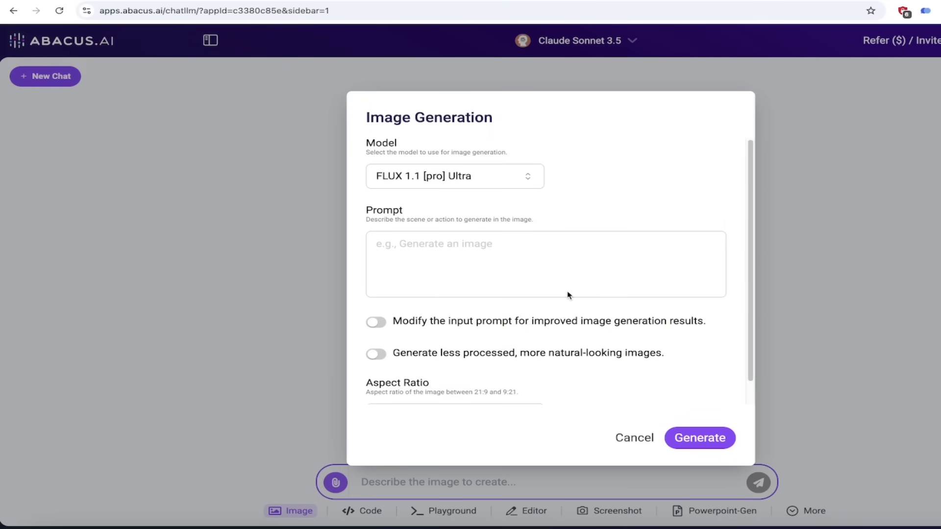
left_click(451, 186)
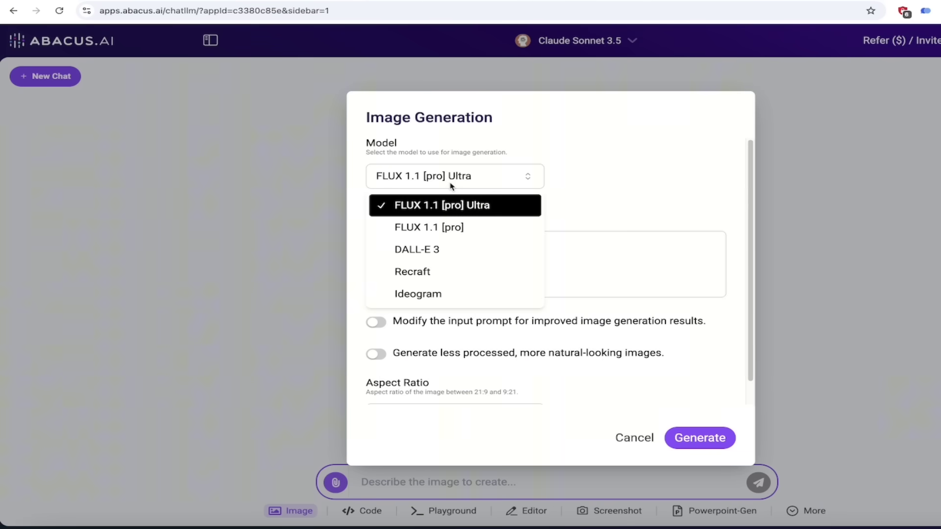
left_click(586, 161)
left_click(448, 170)
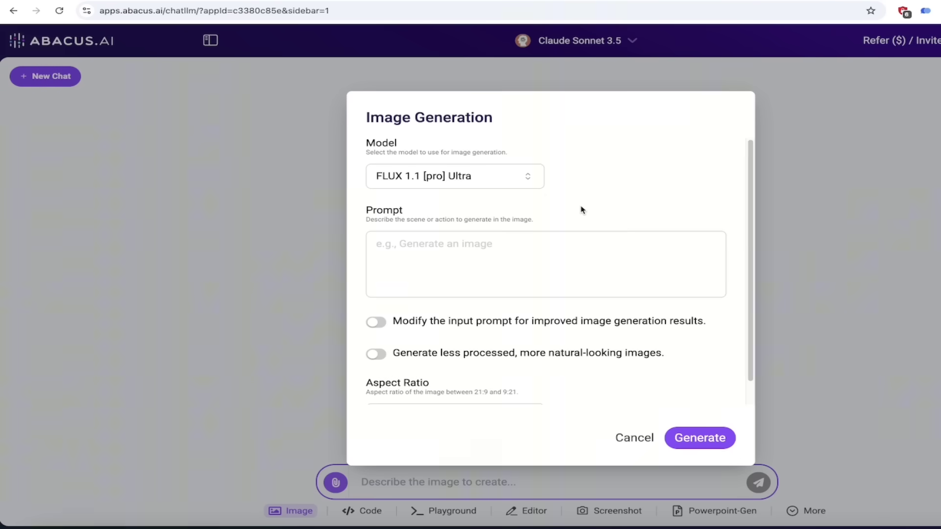
scroll(591, 272, "down", 1)
scroll(571, 327, "up", 1)
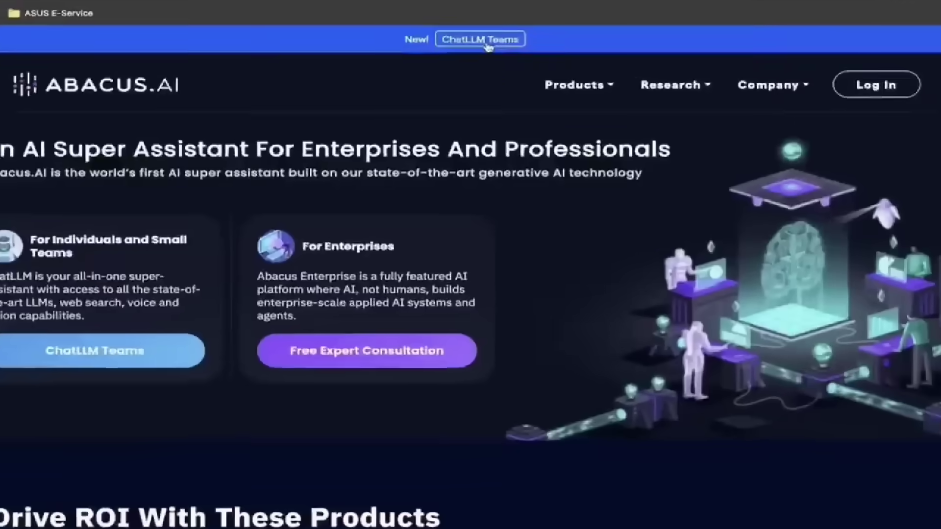
Step: Follow the ChatLLM Teams link in the abacus.ai top banner to reach the chat app
left_click(488, 45)
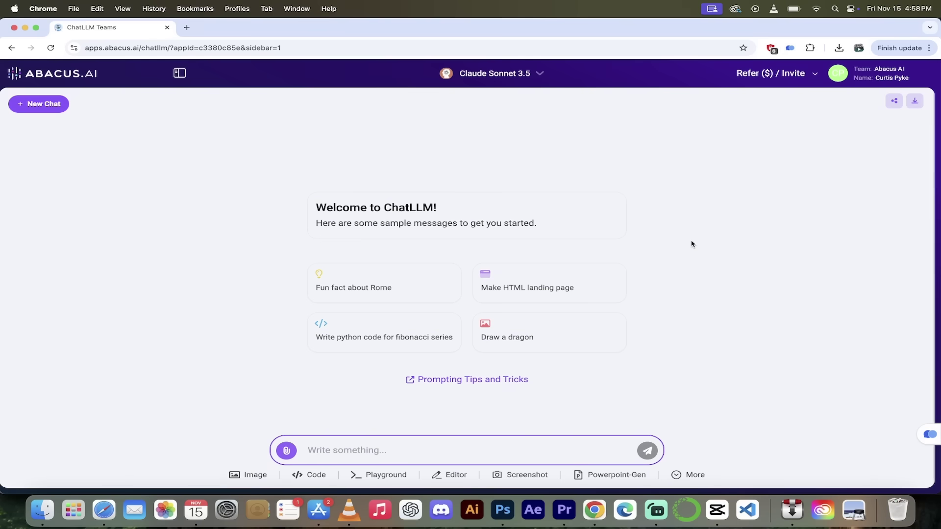
Step: Expand the Claude Sonnet 3.5 model selector and scroll the chat model list down to SearchLLM
left_click(539, 74)
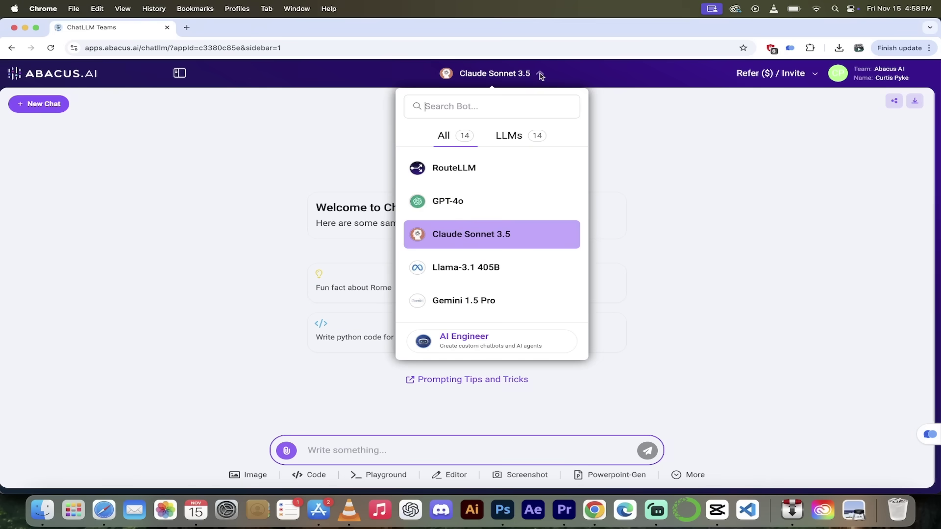
left_click(540, 74)
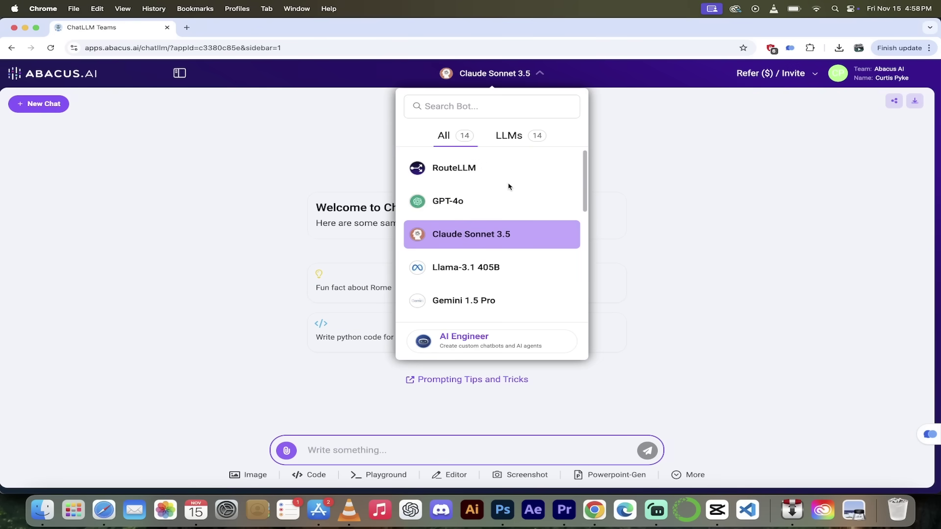
scroll(509, 185, "down", 2)
scroll(508, 184, "up", 2)
scroll(511, 206, "down", 3)
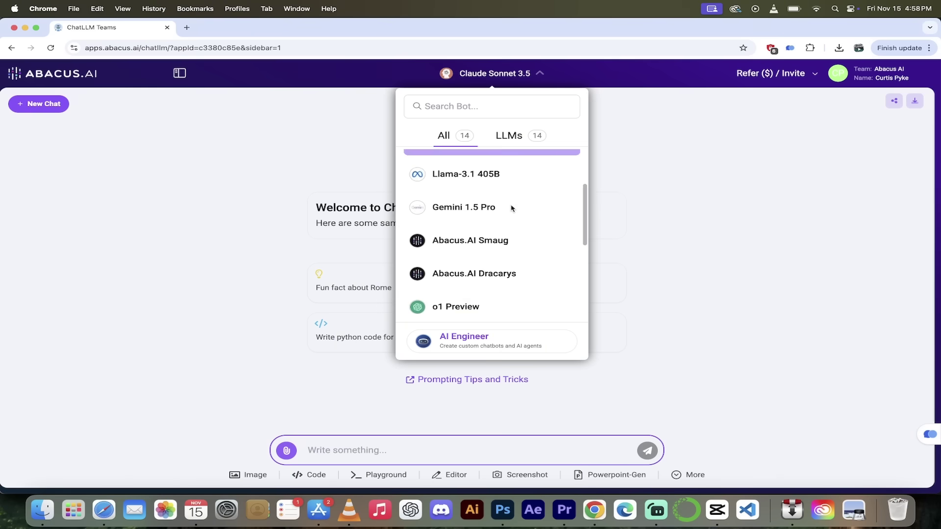
scroll(511, 208, "down", 2)
scroll(507, 227, "down", 2)
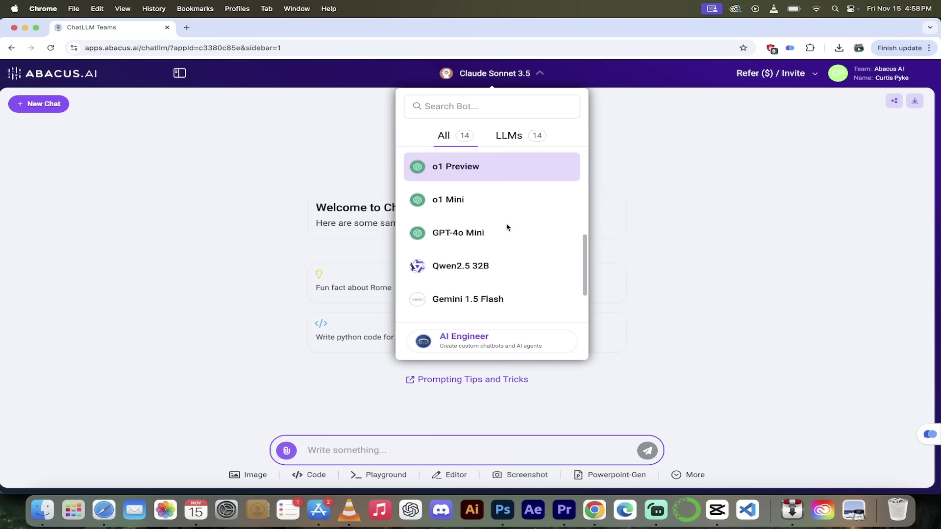
scroll(507, 227, "down", 1)
scroll(507, 270, "down", 1)
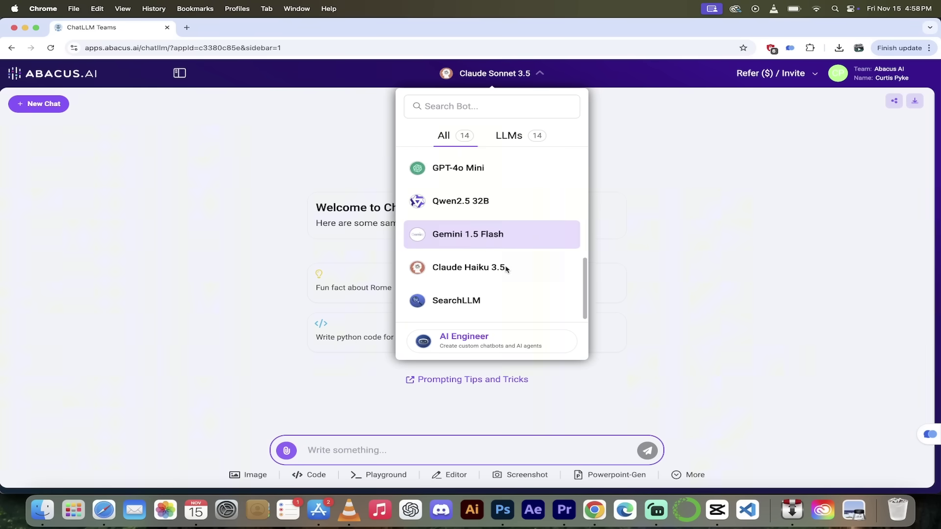
Step: Dismiss the chat model list, open Image settings, and keep FLUX 1.1 [pro] Ultra after reviewing Recraft
left_click(676, 308)
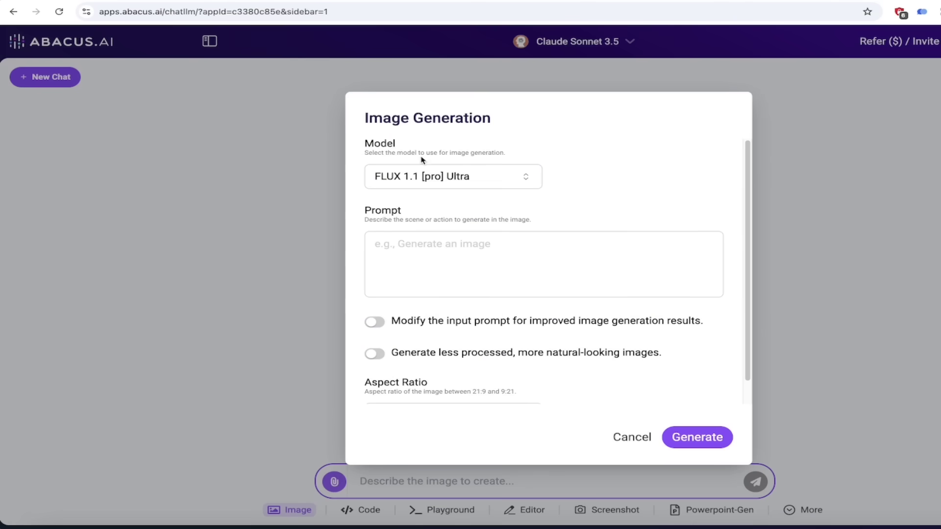
left_click(433, 181)
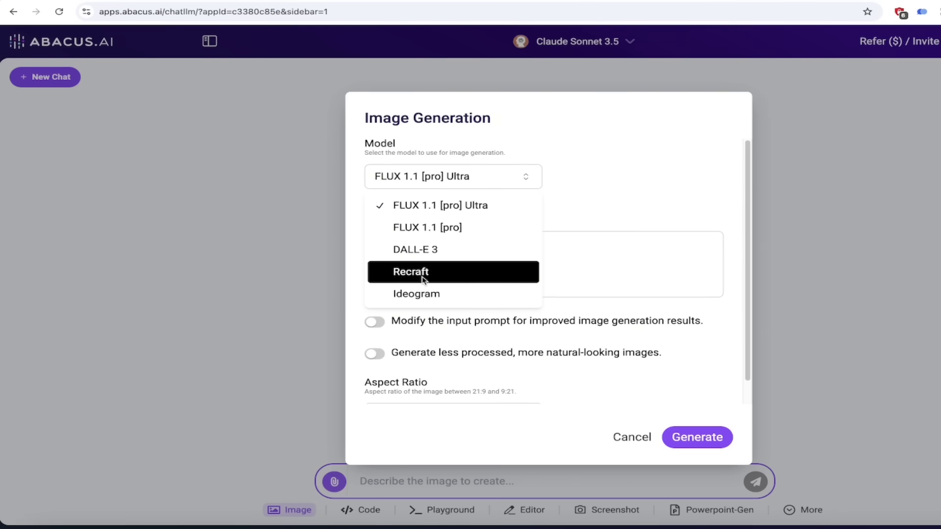
left_click(520, 141)
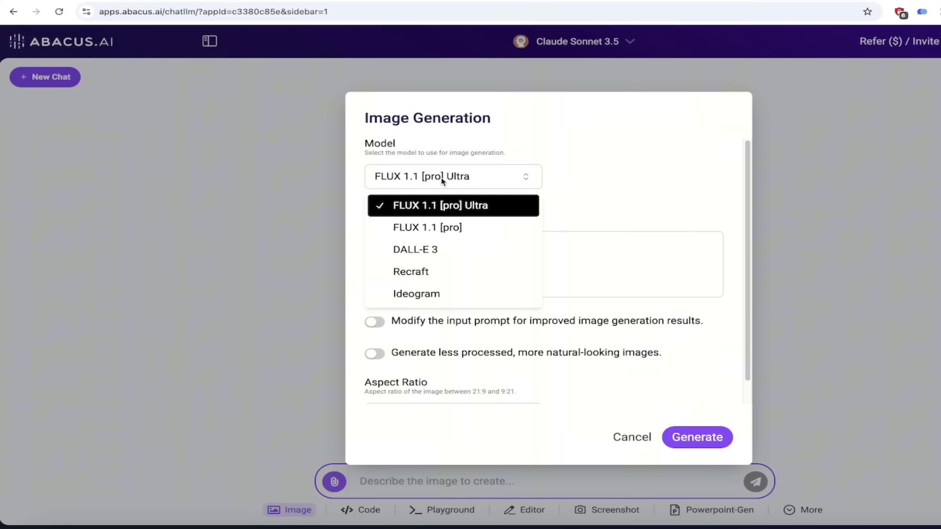
left_click(438, 203)
left_click(461, 259)
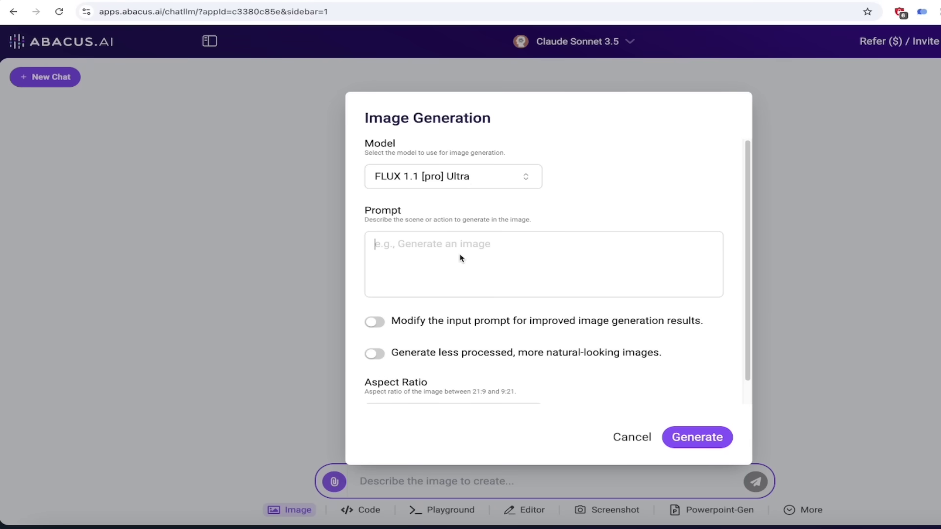
Step: Enter the prompt 'Rat terrier, cute, on the moon' and switch on 'Modify the input prompt'
type("Rat t")
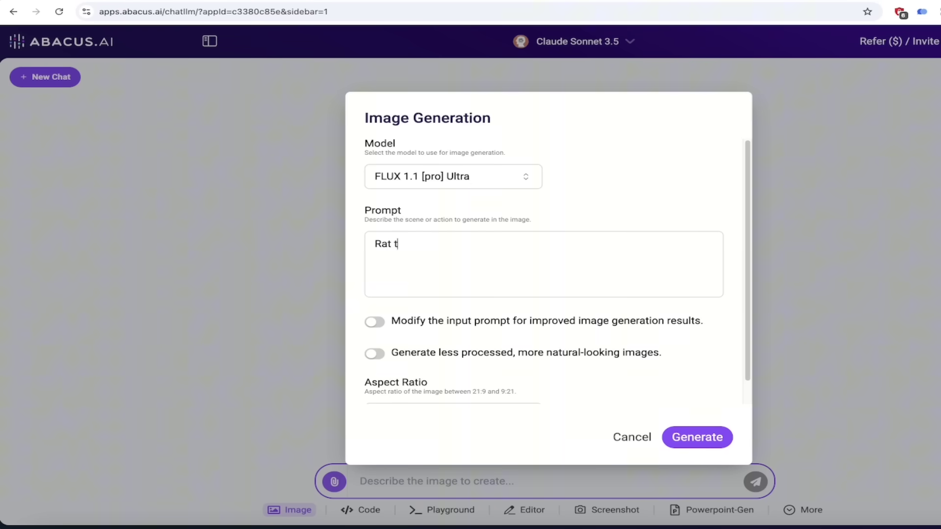
type("errier, cute, ")
type("on the moon")
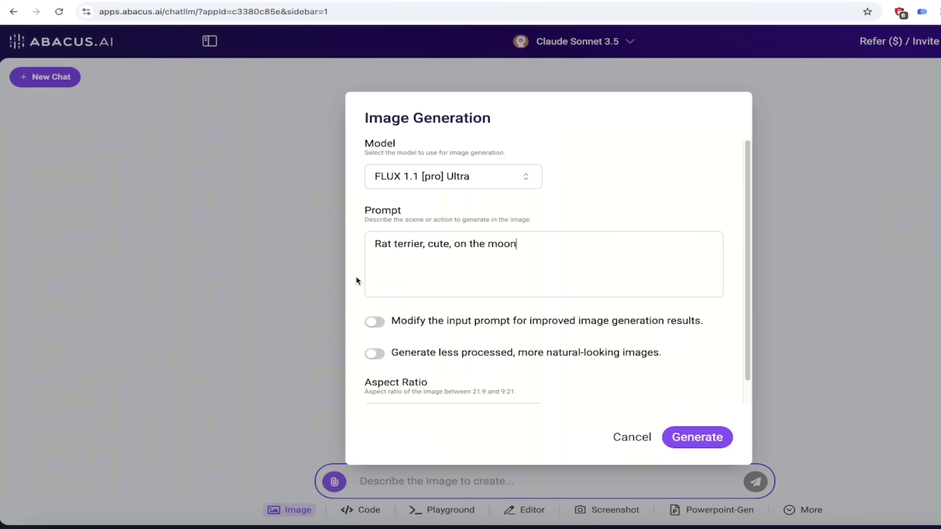
scroll(358, 281, "down", 2)
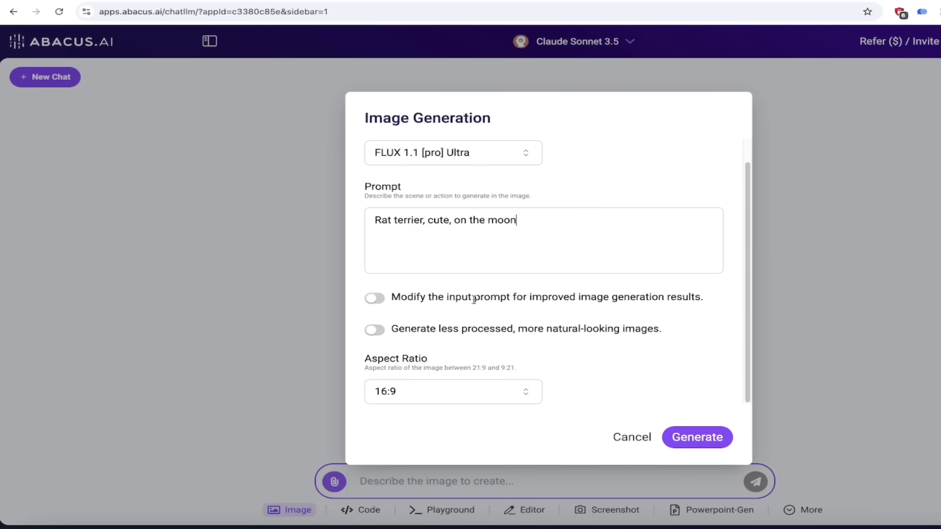
left_click(375, 299)
Step: Leave the aspect ratio at 16:9 and generate the rat terrier moon image
left_click(410, 398)
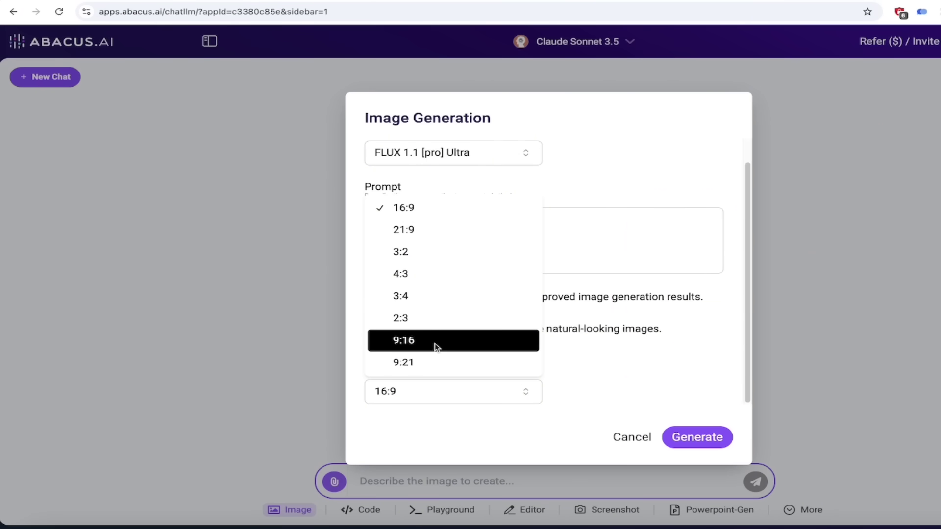
left_click(463, 211)
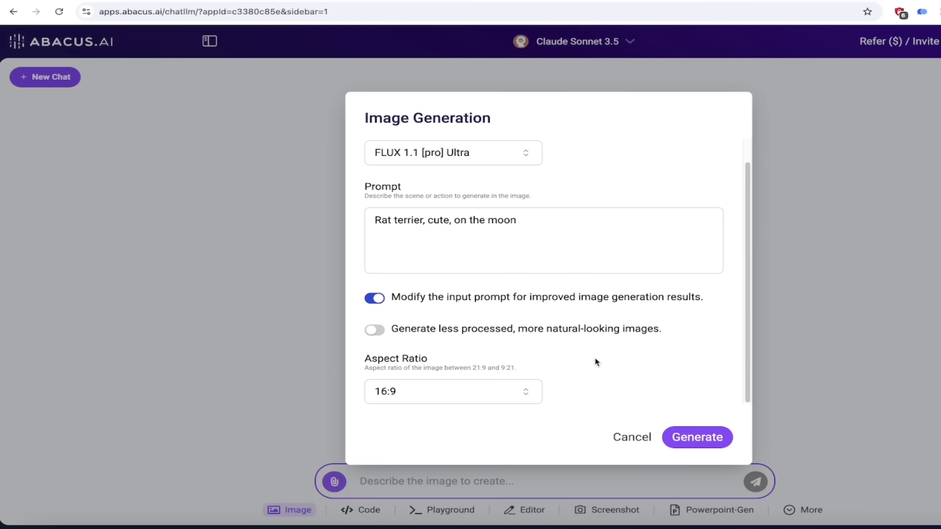
left_click(697, 437)
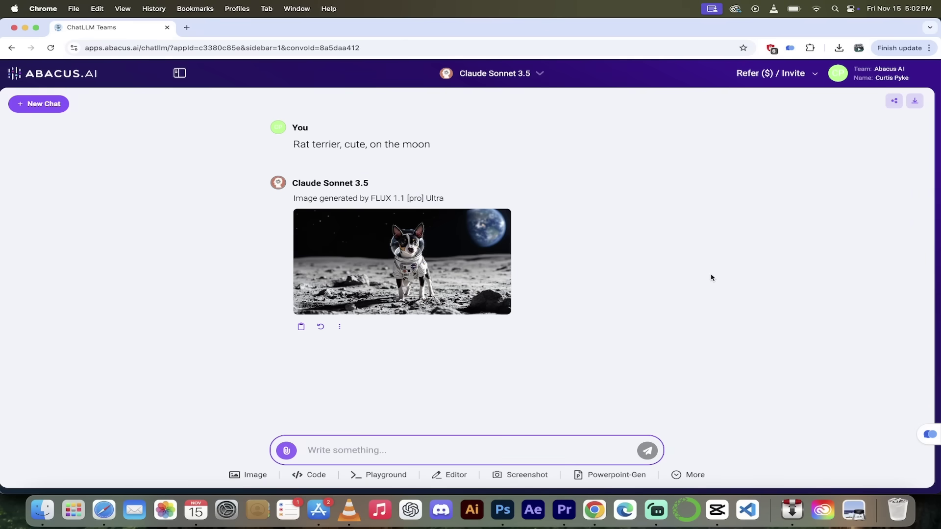
Step: Enlarge the FLUX spacesuit rat terrier image in the full-size viewer
left_click(398, 255)
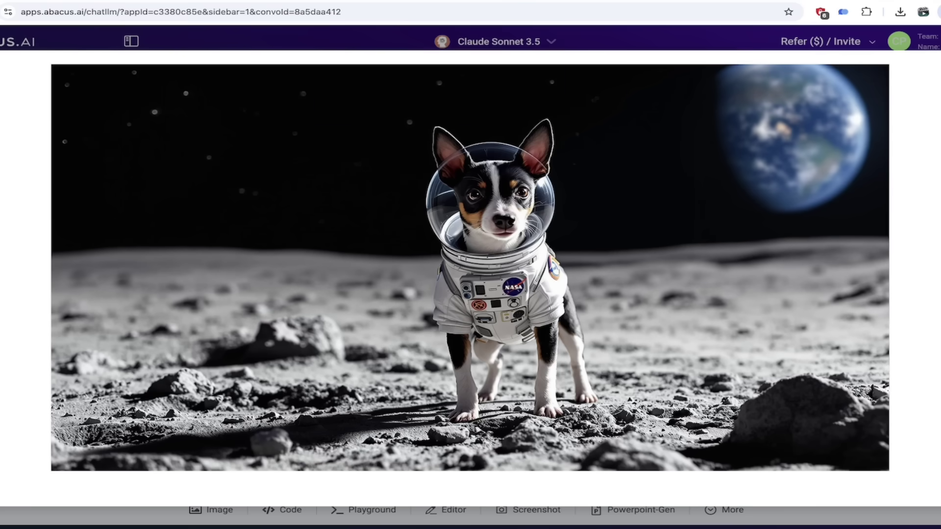
Step: Show the enhanced prompt in the image info panel, then close the viewer
left_click(891, 100)
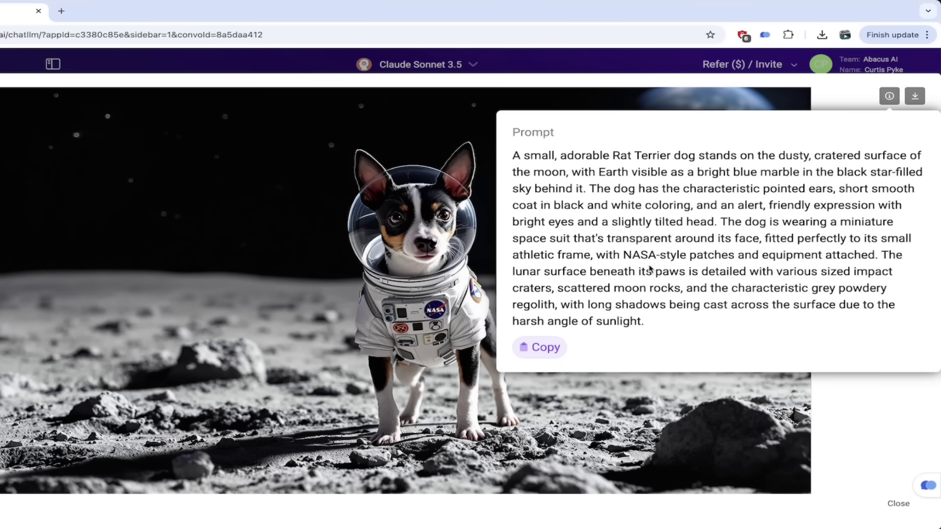
left_click(565, 76)
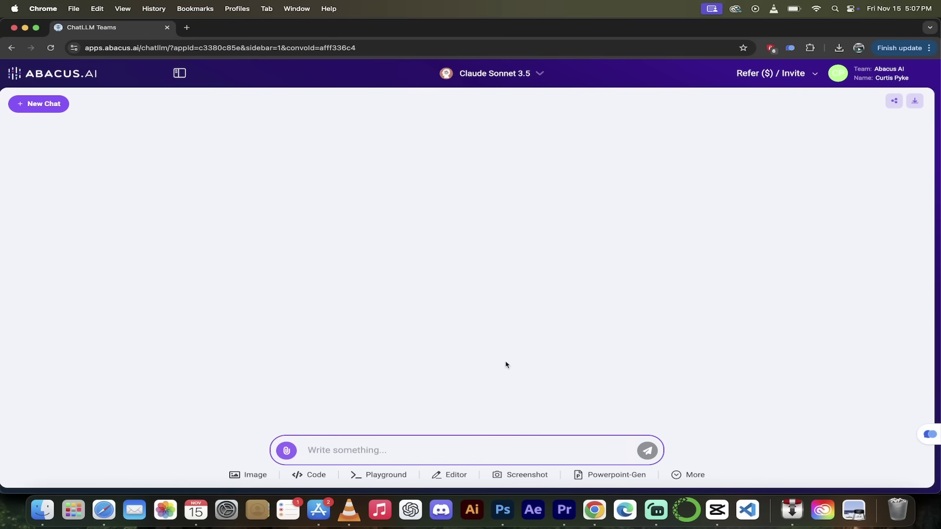
Step: Open Image settings and change the model from FLUX 1.1 [pro] Ultra to Recraft
left_click(248, 474)
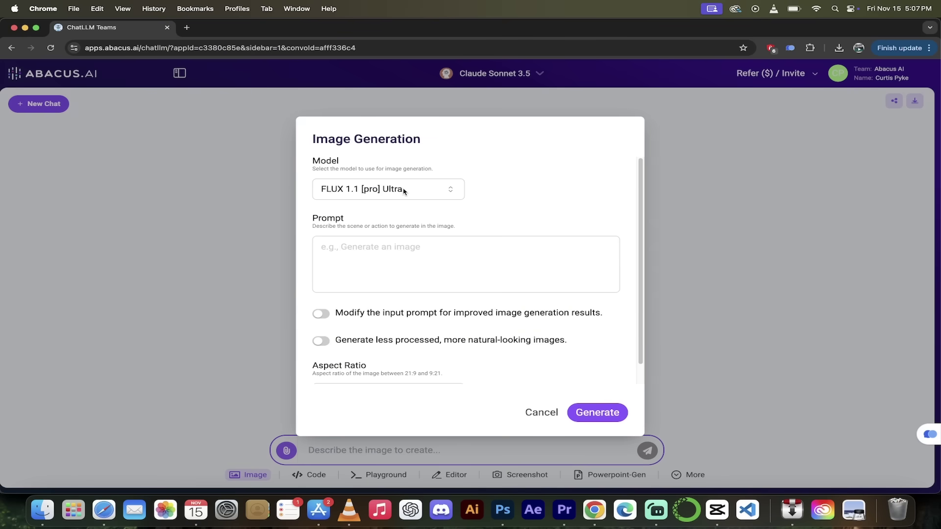
left_click(403, 191)
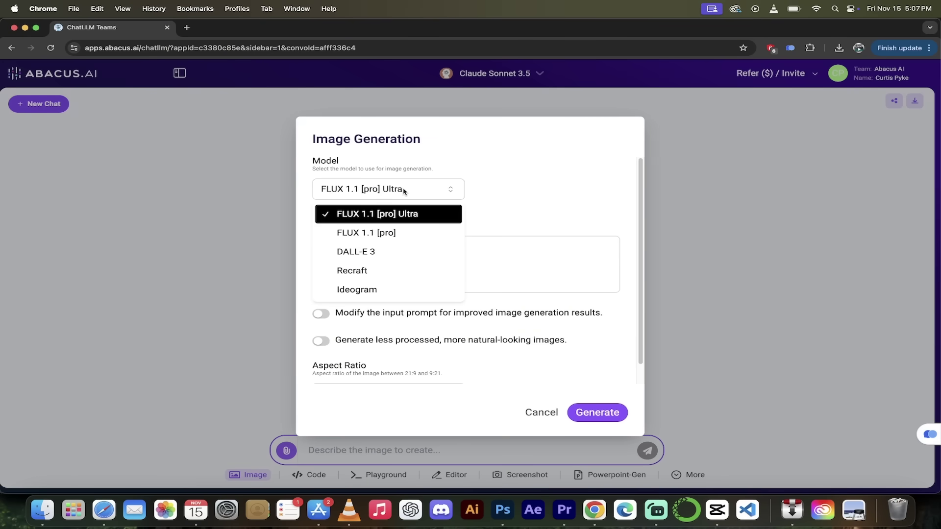
left_click(390, 271)
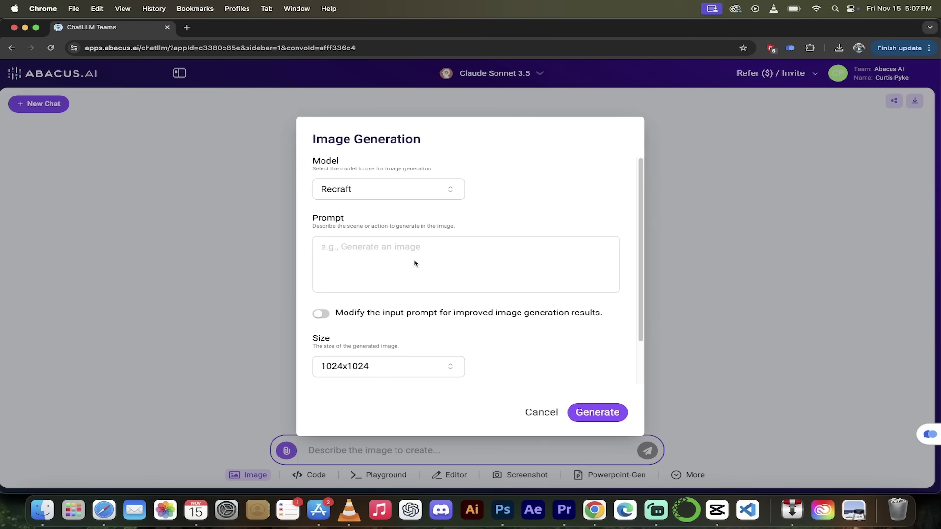
Step: Enter 'Rat Terrier, cute, on the moon', enable prompt enhancement, and remove the stray period
type("Rat Terri")
type("er, cute, on the. mo")
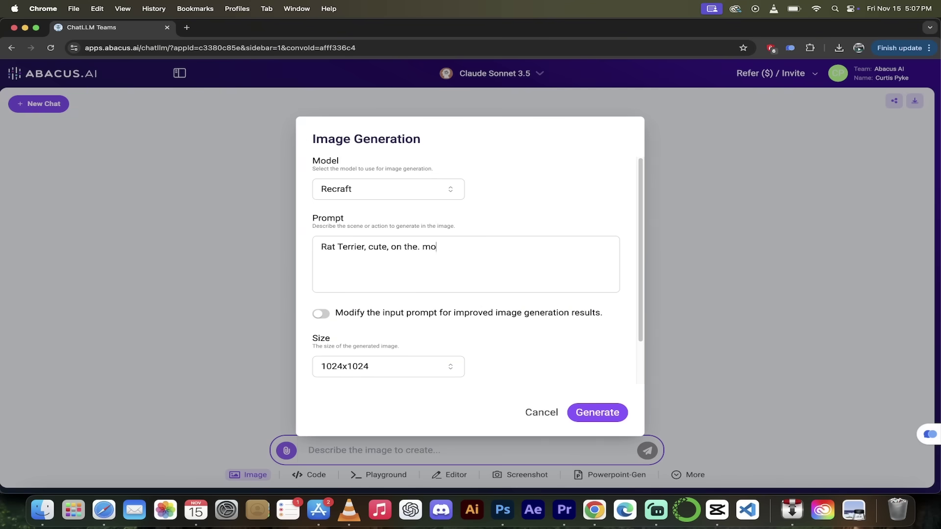
type("on")
scroll(402, 328, "down", 2)
scroll(407, 320, "down", 2)
scroll(420, 255, "up", 5)
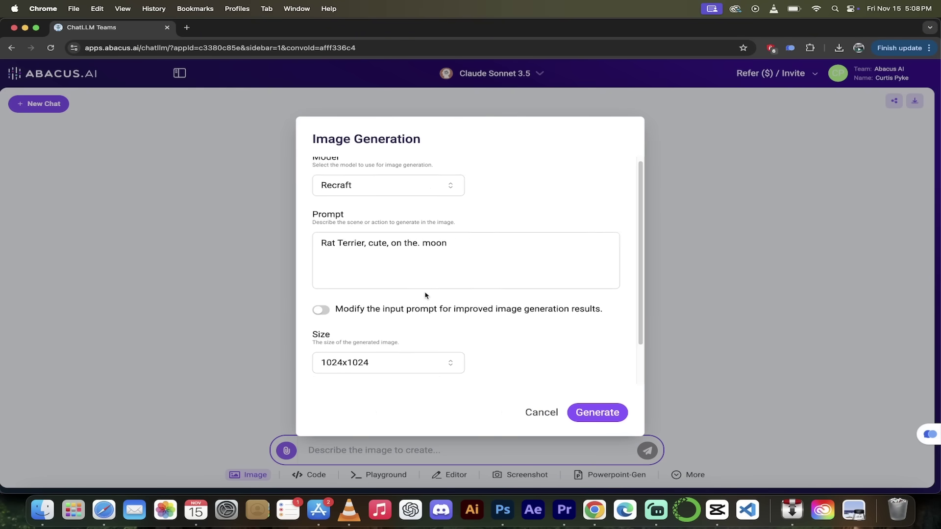
scroll(424, 294, "down", 2)
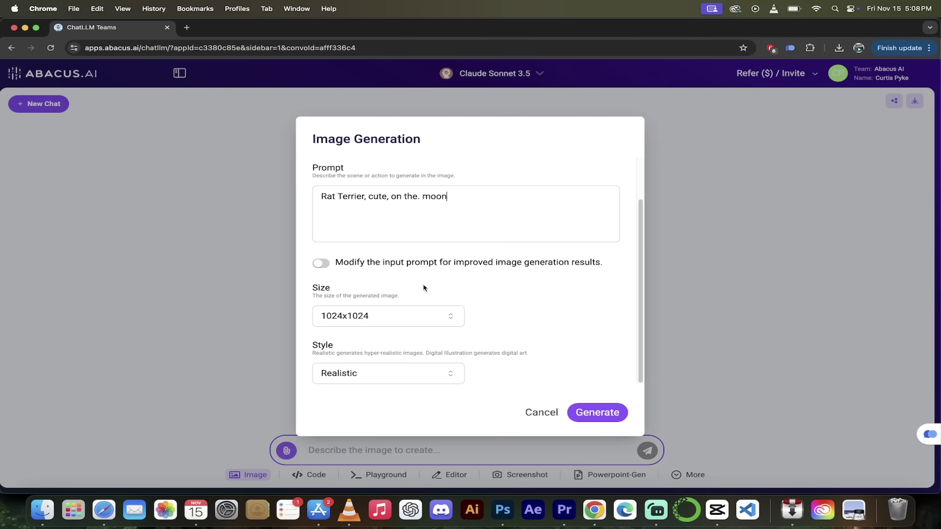
left_click(324, 264)
left_click(420, 198)
key("BackSpace")
Step: Set size 2048x1024, keep Realistic style, and generate the Recraft terrier image
left_click(405, 313)
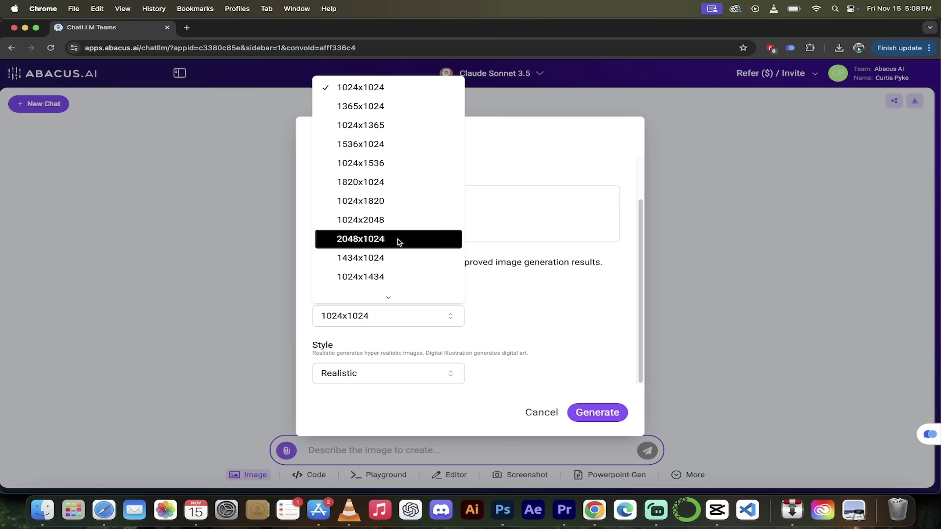
left_click(397, 242)
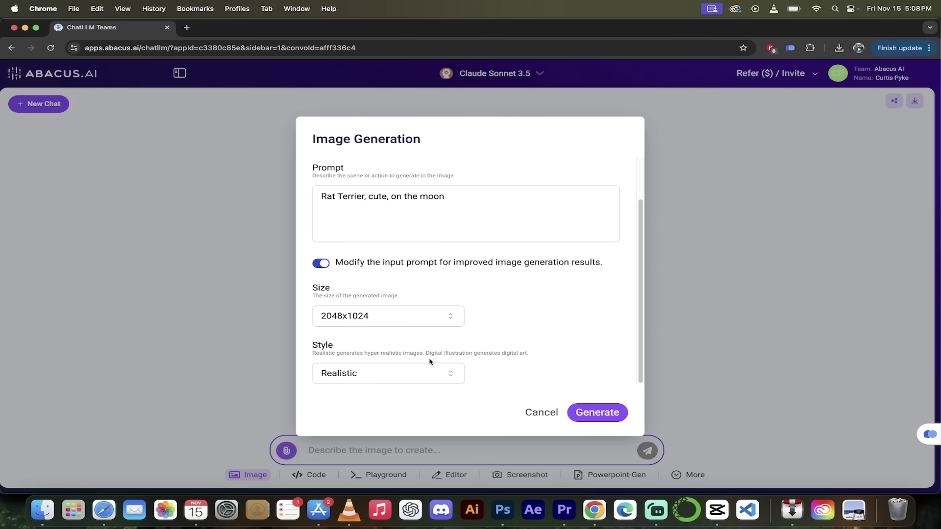
left_click(399, 374)
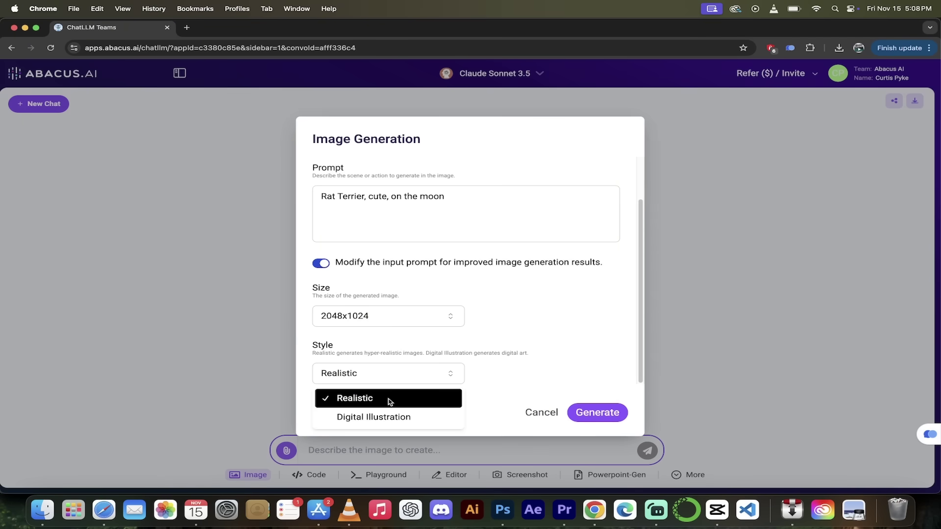
left_click(388, 399)
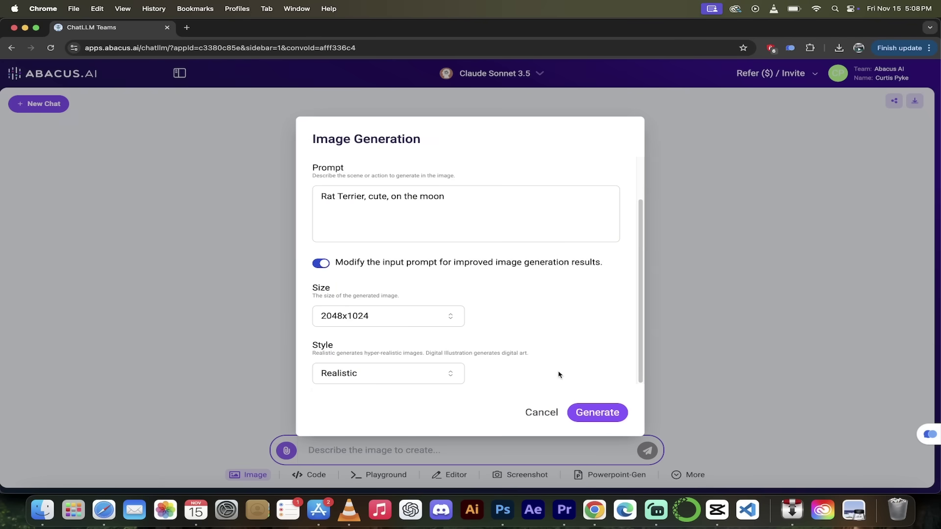
left_click(593, 414)
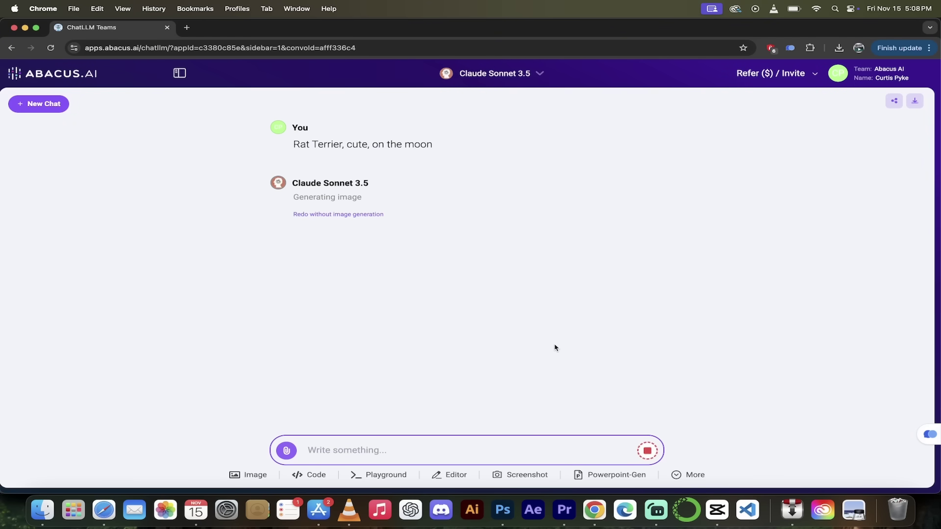
mouse_move(402, 256)
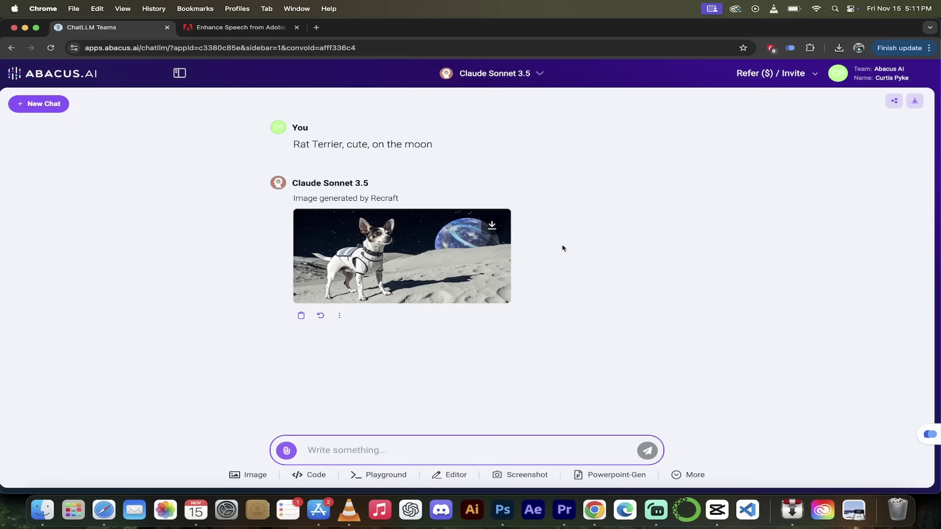
Step: View the Recraft moon terrier image full size and read its enhanced prompt, then close it
left_click(402, 258)
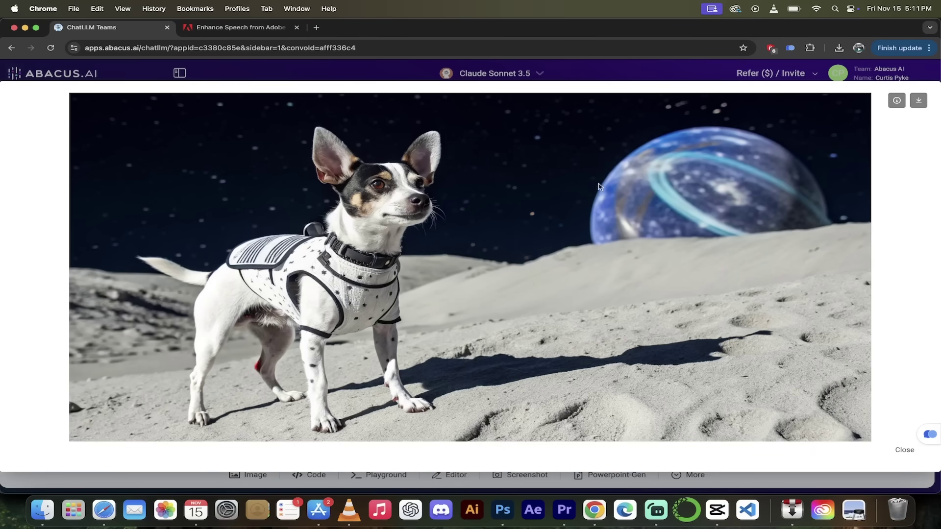
left_click(897, 101)
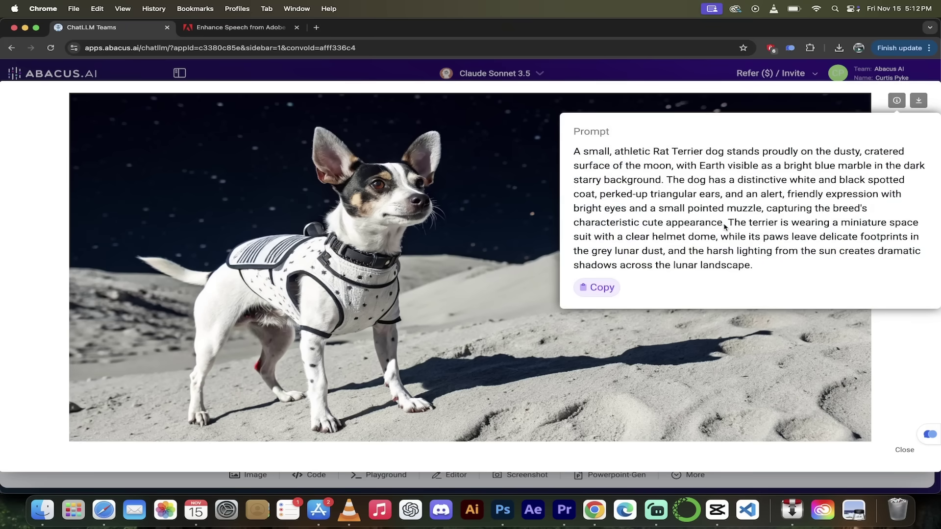
left_click(658, 77)
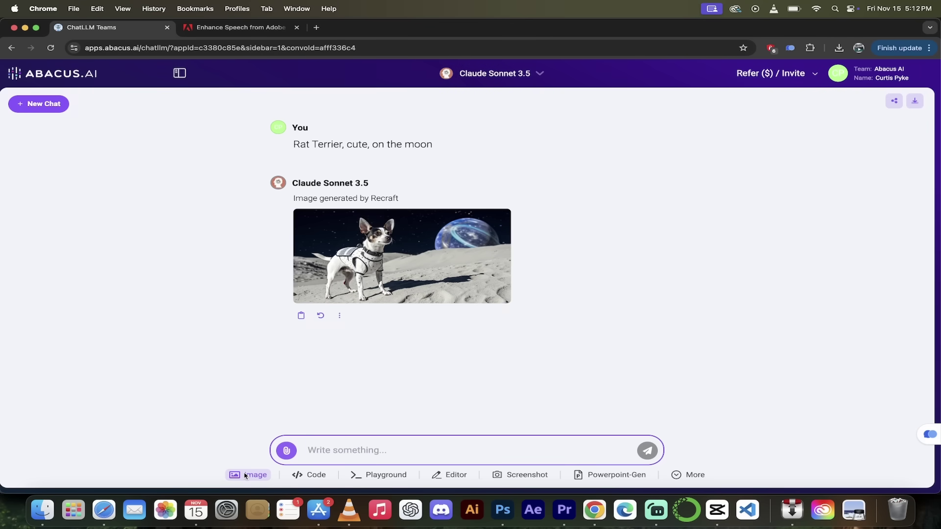
Step: Reopen Image Generation and check the model list, keeping Recraft at 1024x1024
left_click(245, 475)
left_click(383, 184)
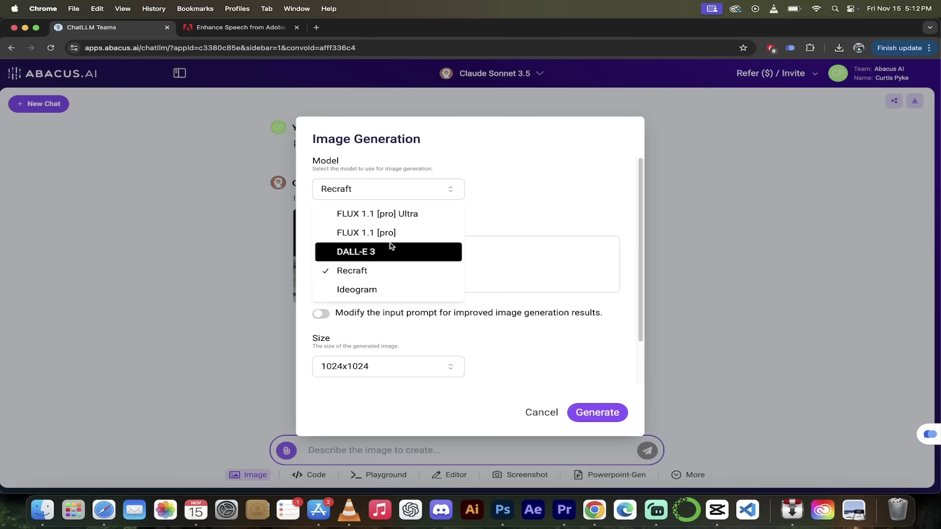
left_click(549, 192)
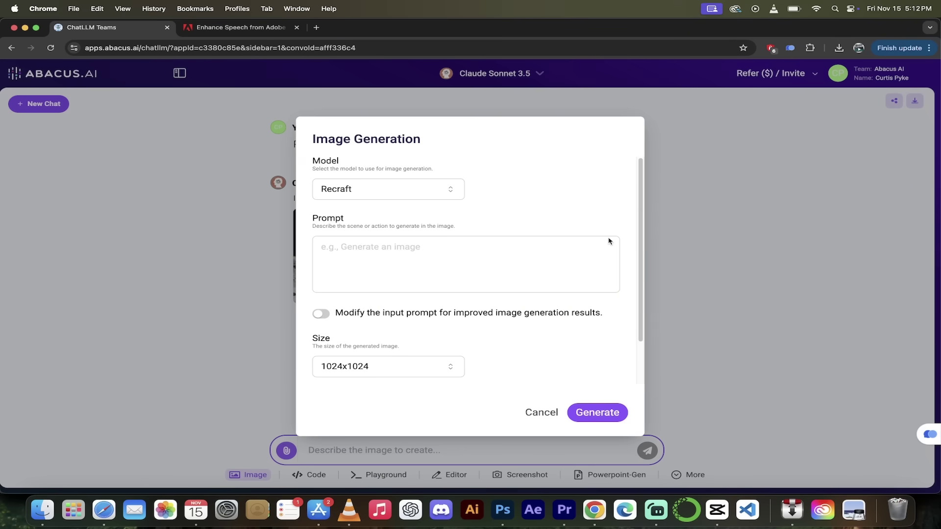